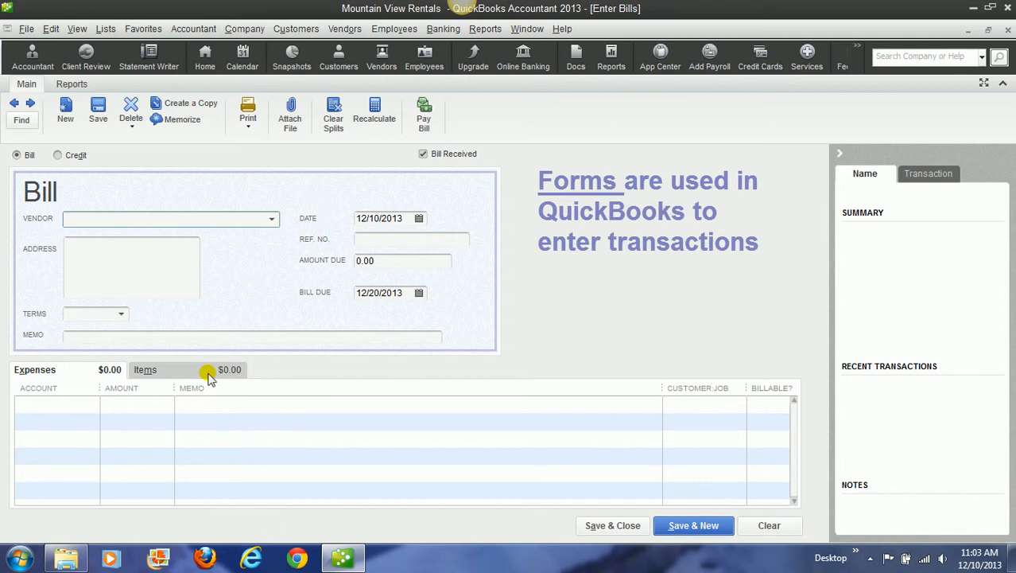
Step: Fill in the bill for vendor City Water/Sewer with an amount due of 92.75
click(271, 220)
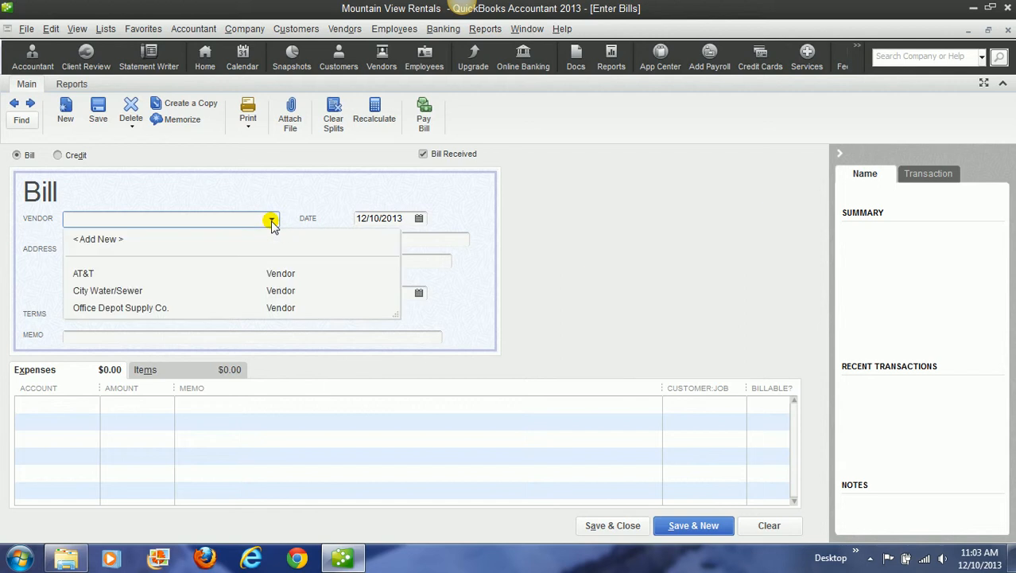
click(96, 292)
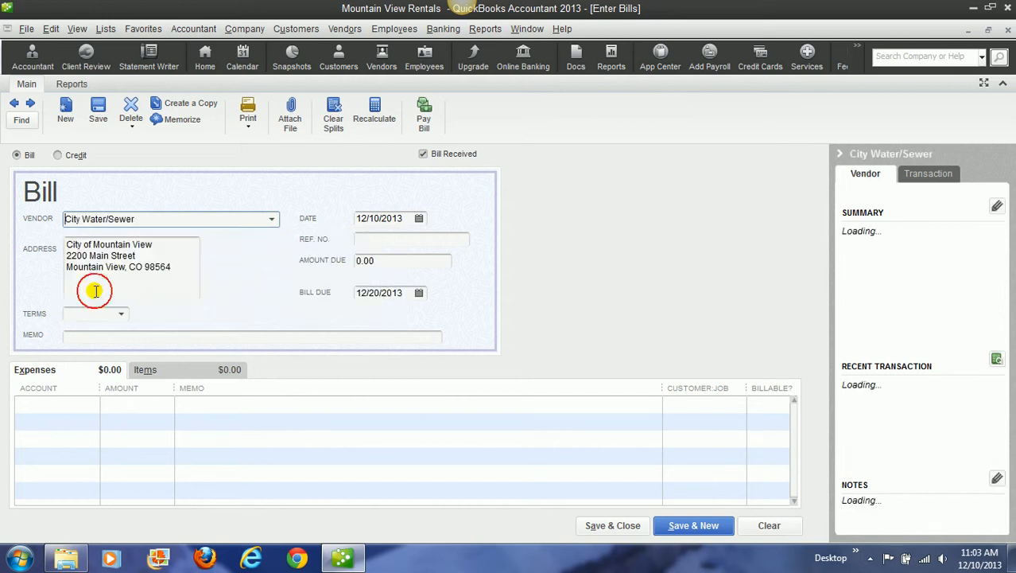
click(373, 238)
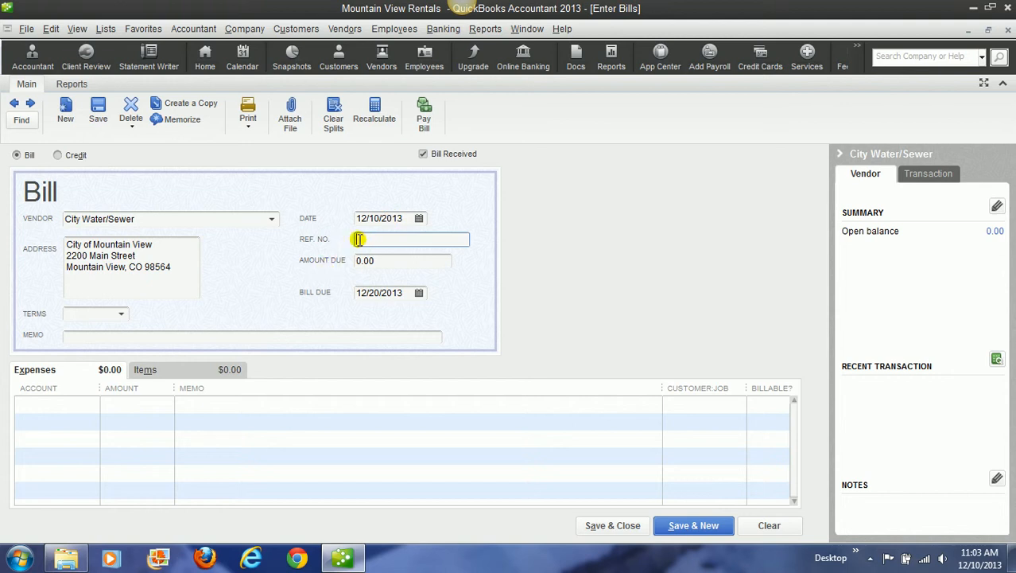
click(377, 260)
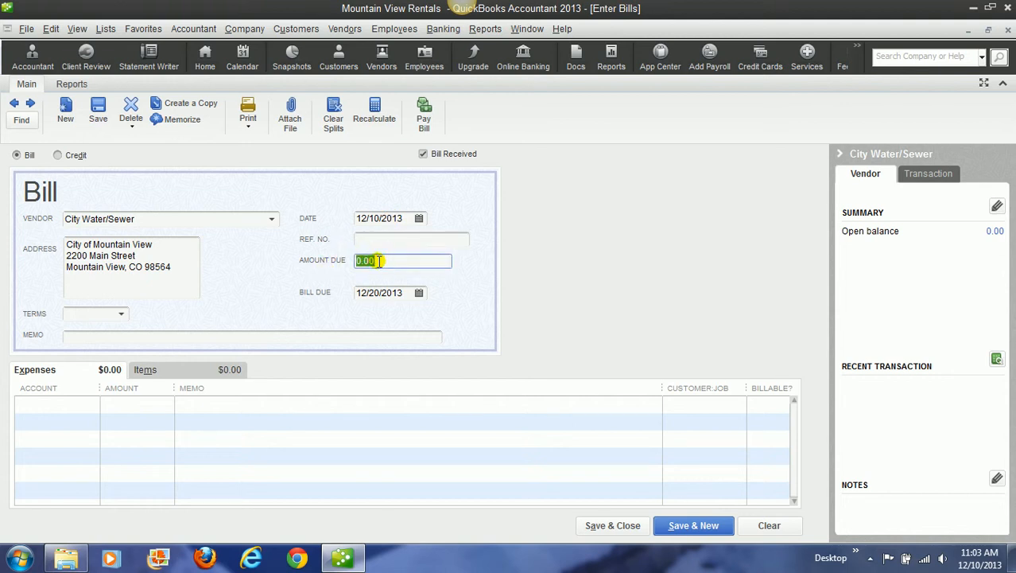
text(92.75)
click(117, 334)
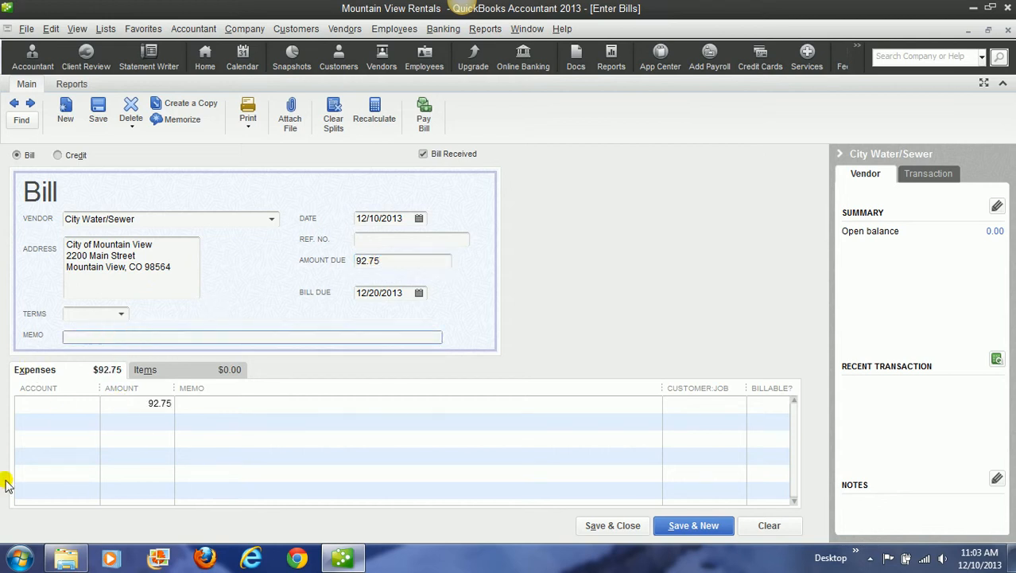
Step: Assign the City Water/Sewer bill's expense line to the Utilities account, and save and close the bill
click(38, 407)
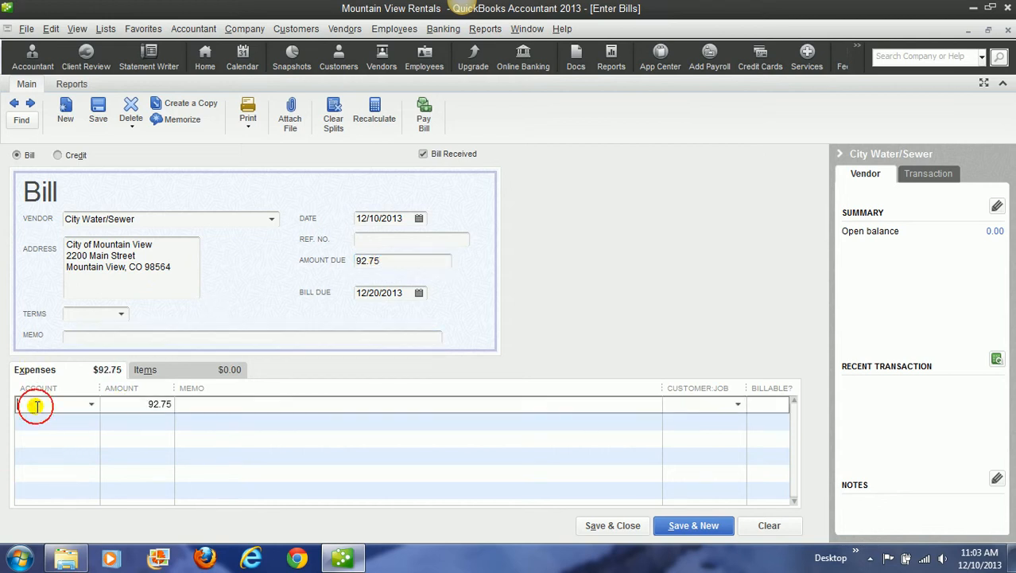
click(146, 370)
click(67, 373)
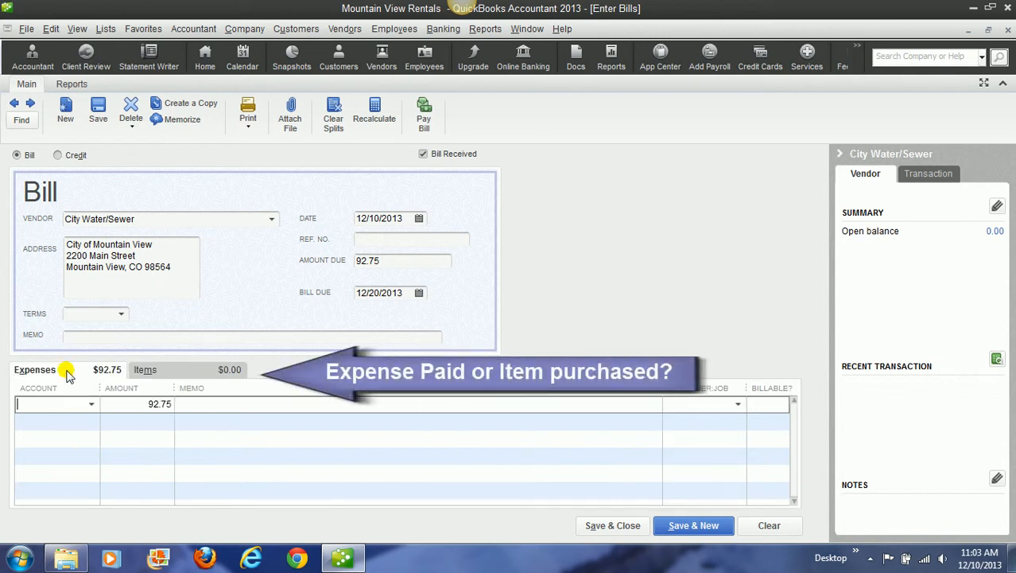
click(92, 405)
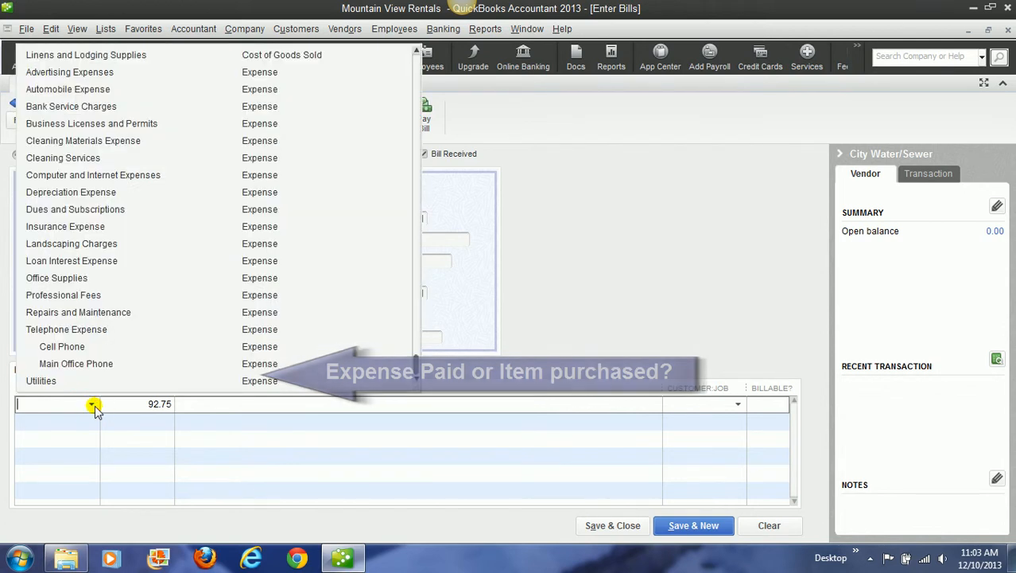
click(250, 381)
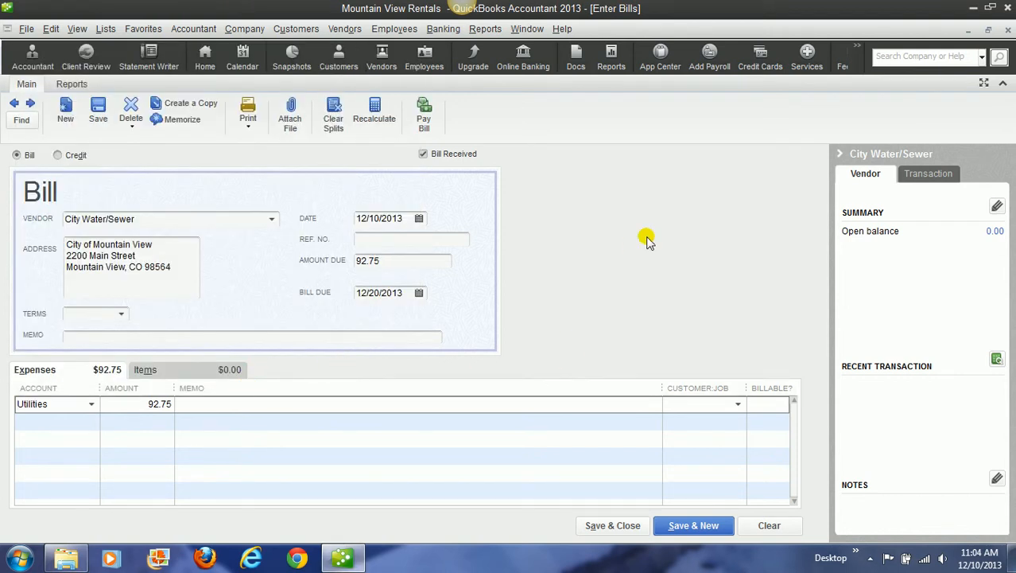
click(596, 525)
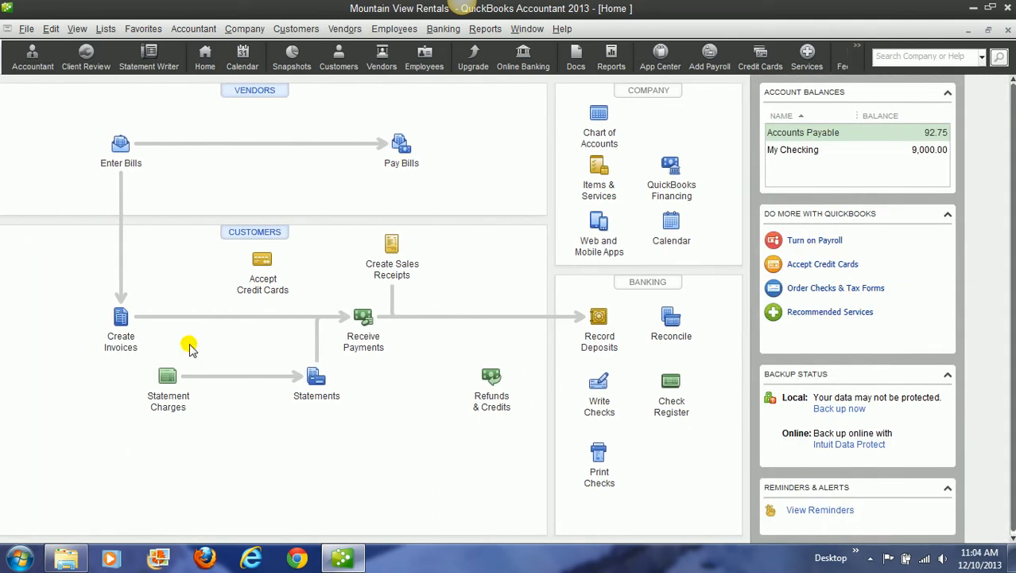
Step: Start a new bill for vendor AT&T with an amount due of 251.95
click(345, 30)
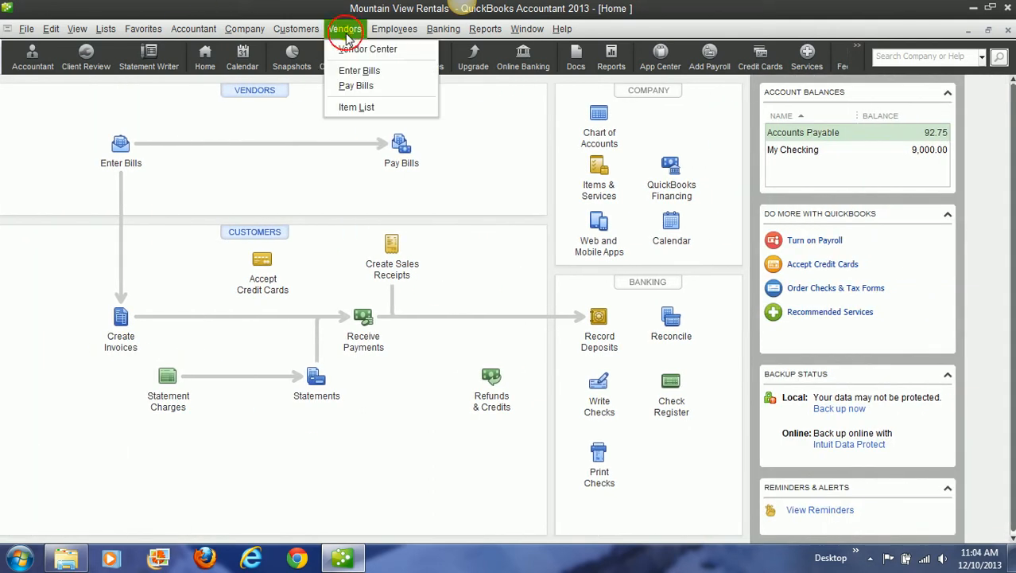
click(362, 72)
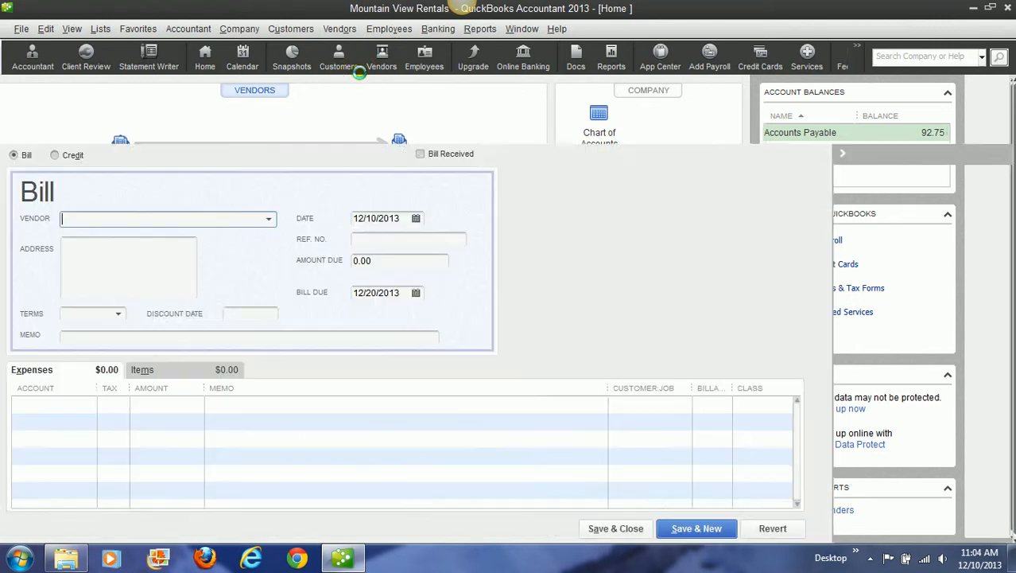
click(271, 222)
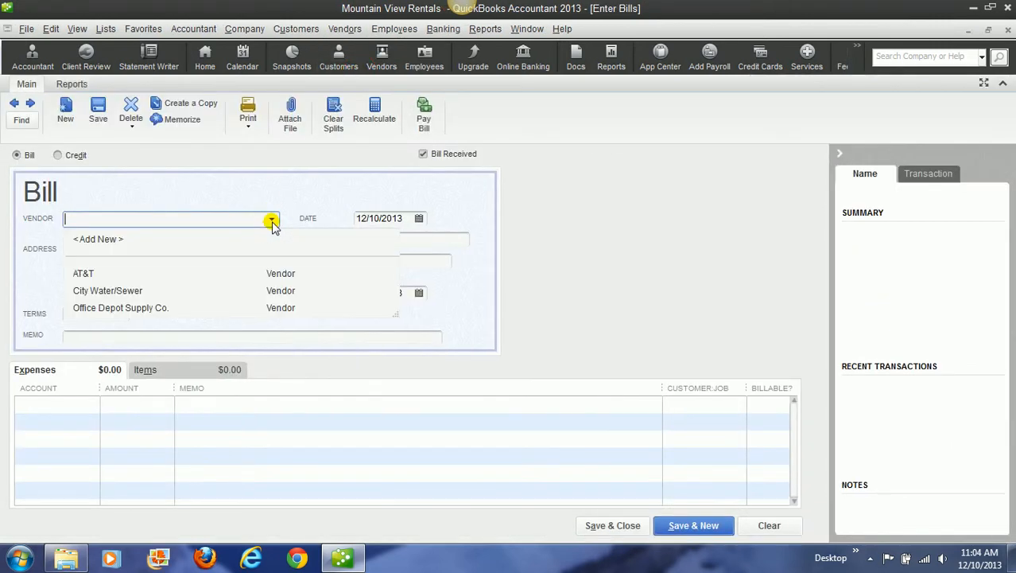
click(91, 272)
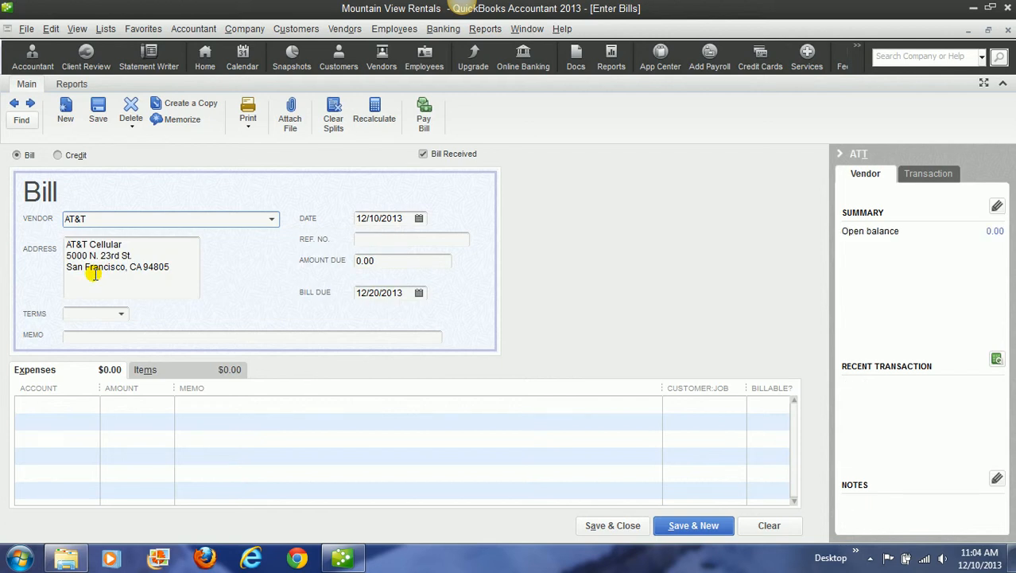
Step: Assign the AT&T bill's expense line to the Cell Phone subaccount of Telephone Expense, and save and close the bill
click(94, 405)
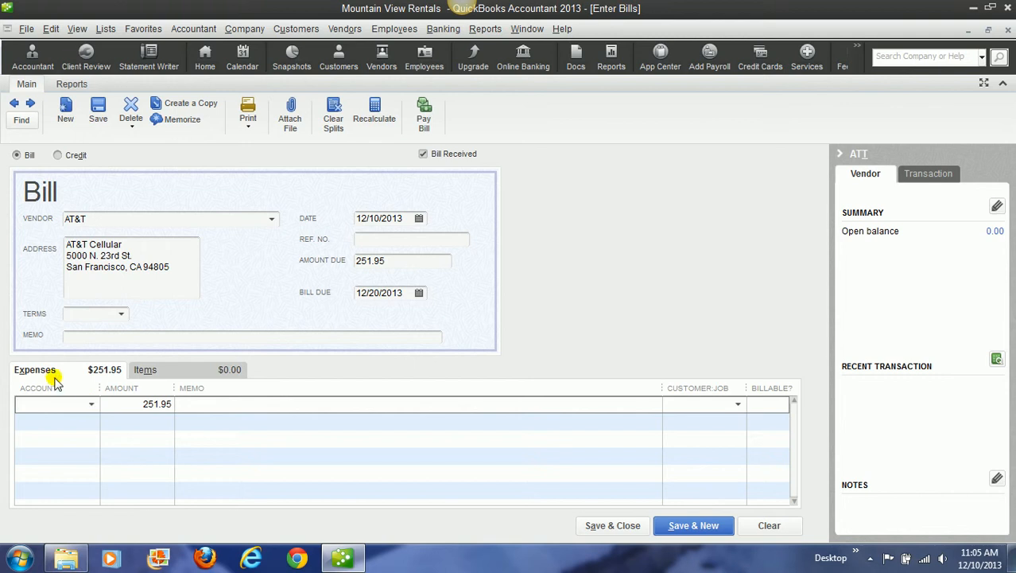
click(91, 404)
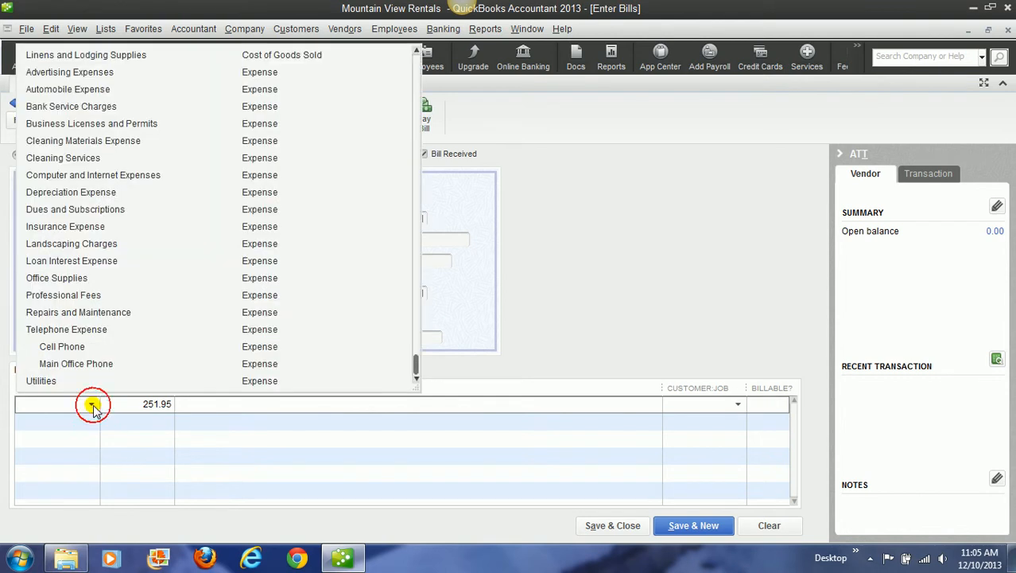
click(64, 349)
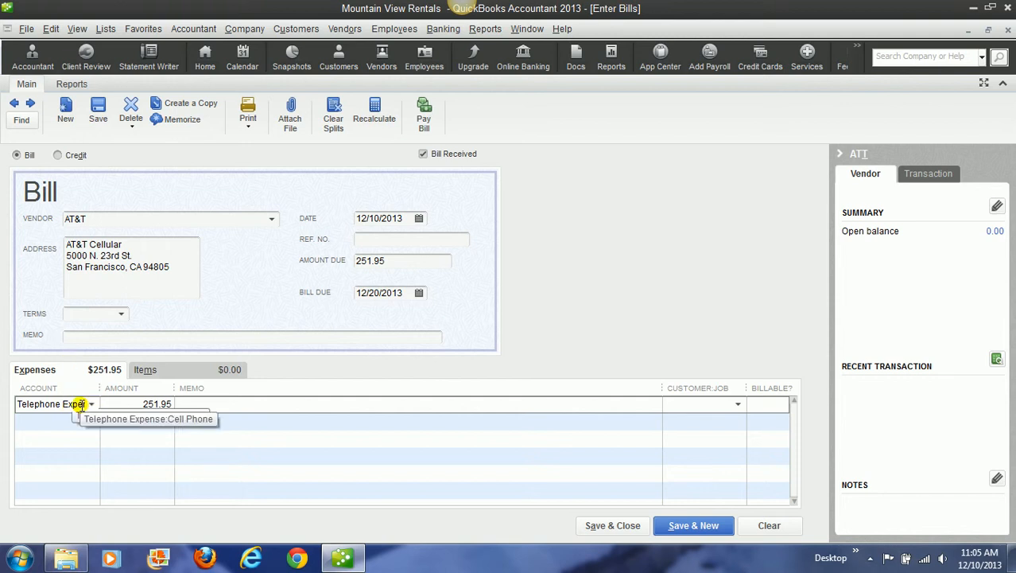
click(608, 525)
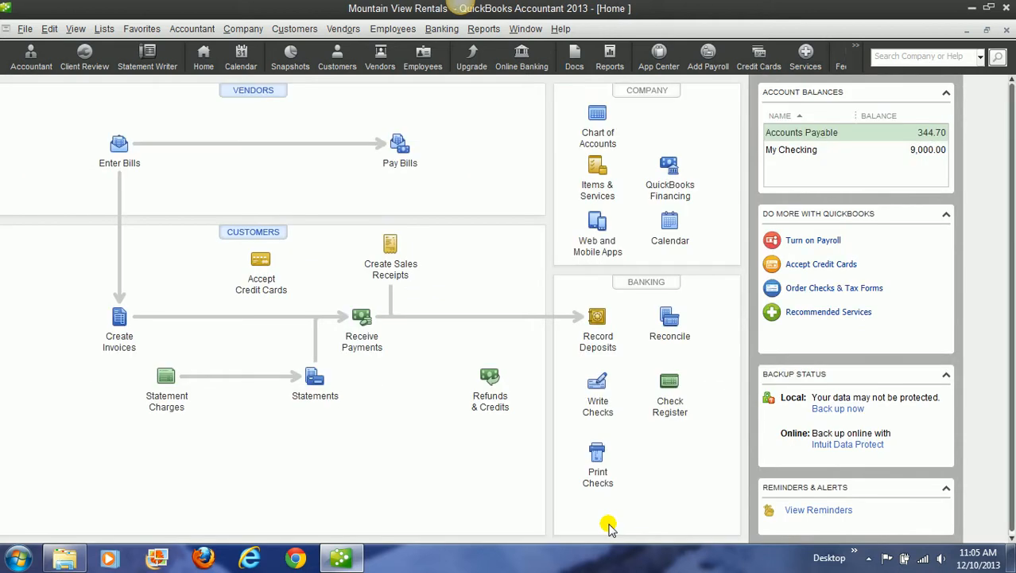
Step: Start a new bill for WalMart, quick-adding it as a vendor, and set the amount due to 950
click(120, 142)
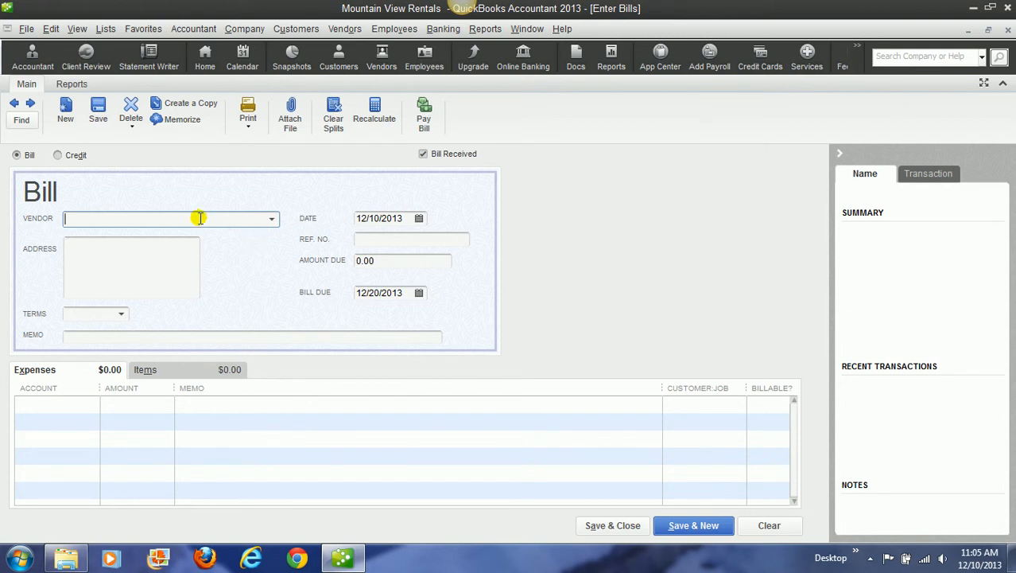
text(WalMart)
key(Tab)
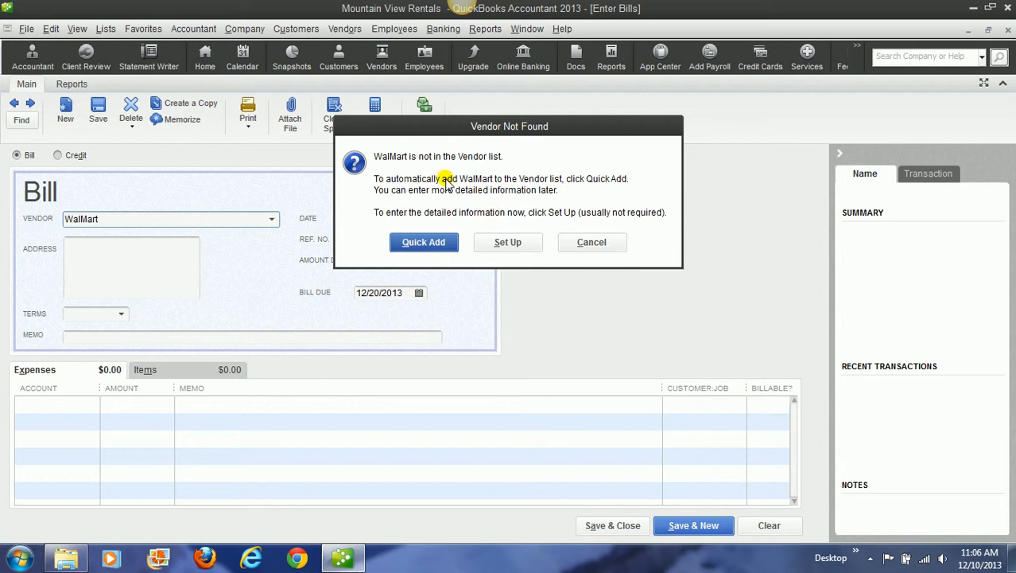
click(425, 243)
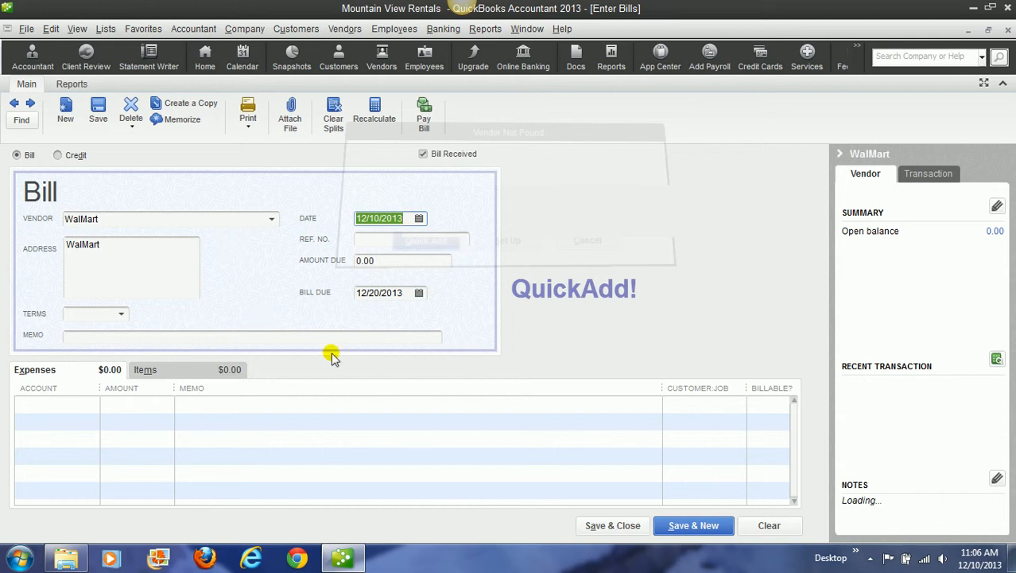
click(371, 257)
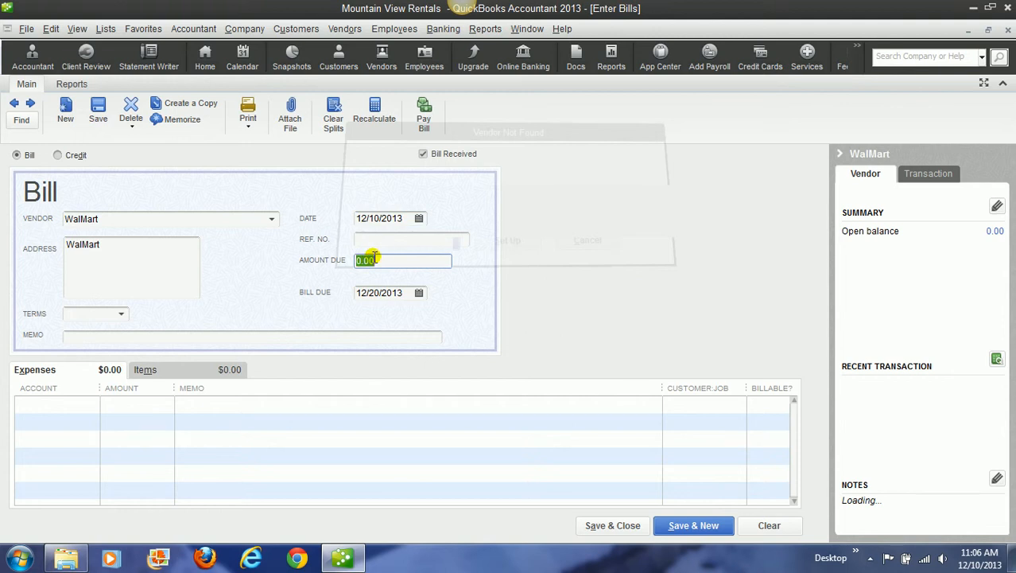
text(950)
key(Tab)
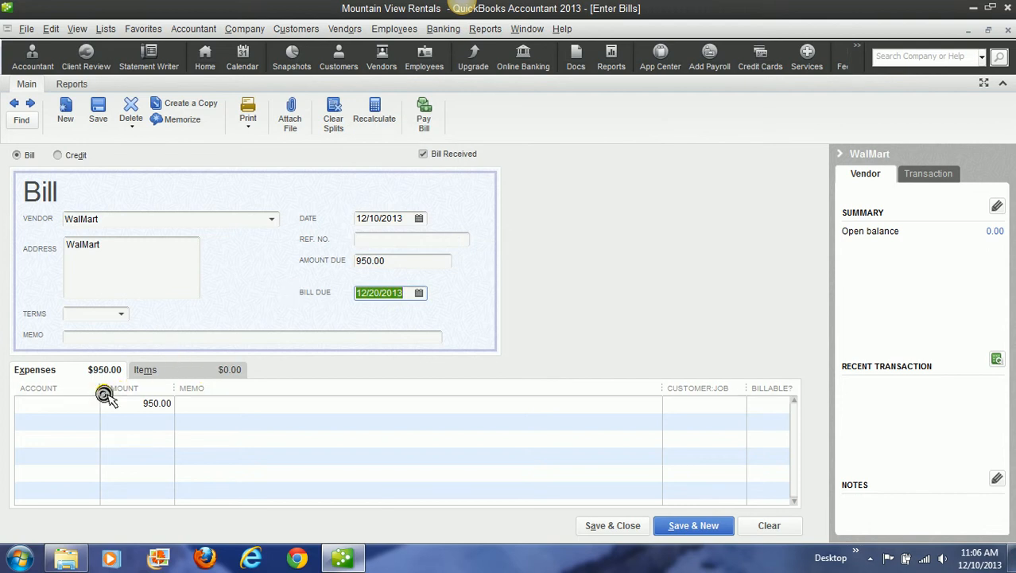
Step: Add a new Fixed Asset item for computer equipment, "New desktop for the office" at 950.00, to the WalMart bill, and save and close it
click(168, 371)
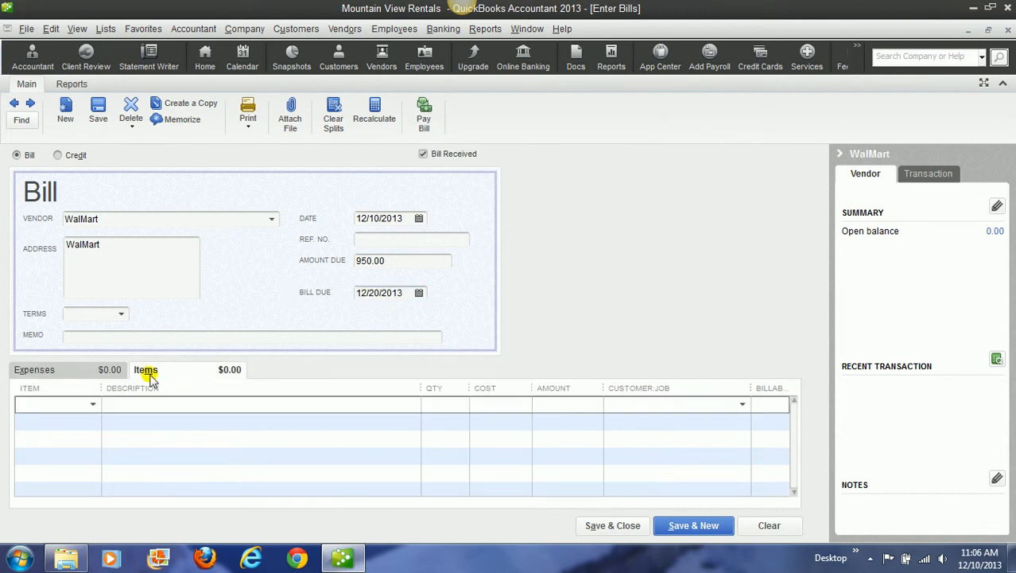
click(93, 405)
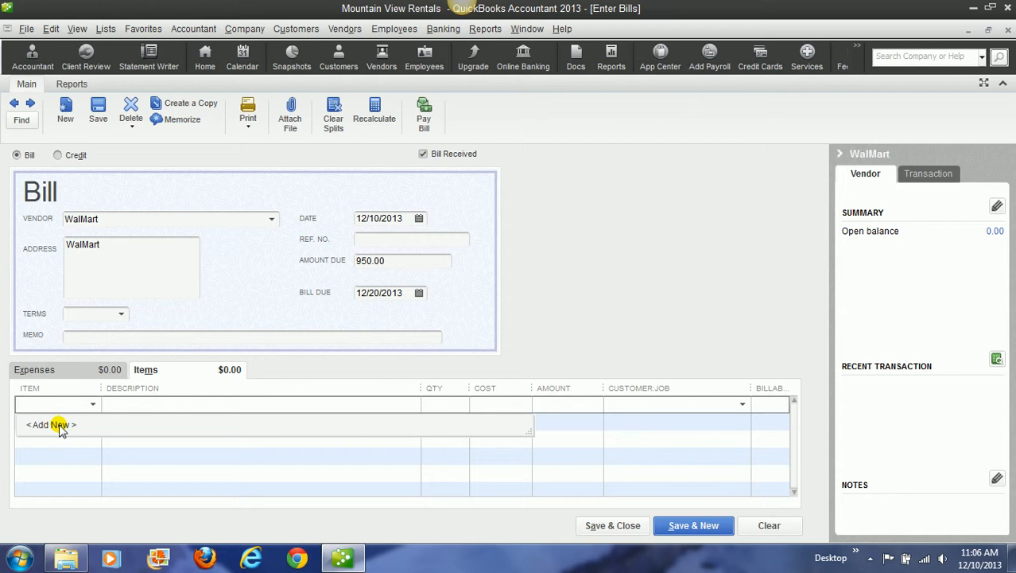
click(60, 425)
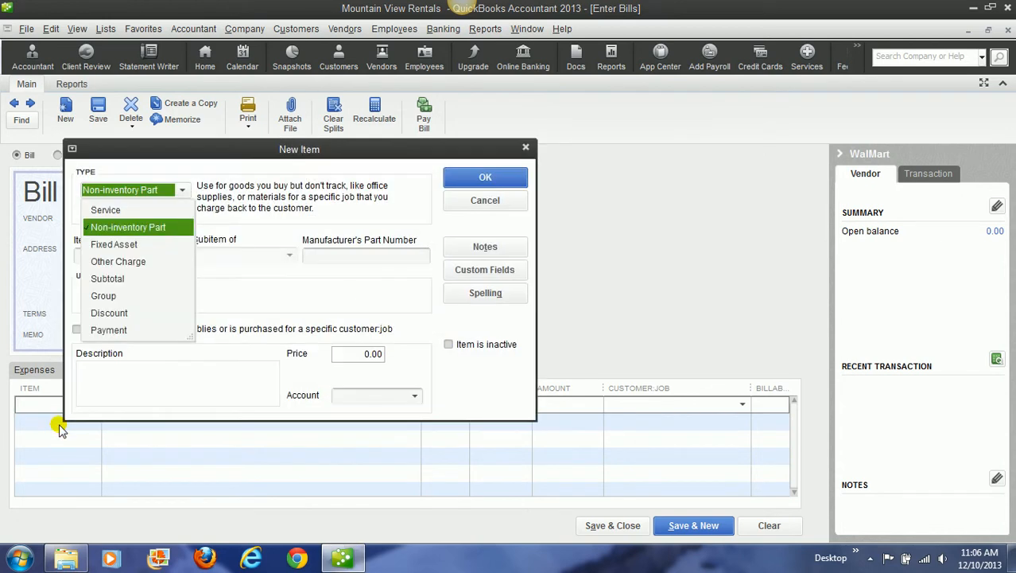
click(140, 245)
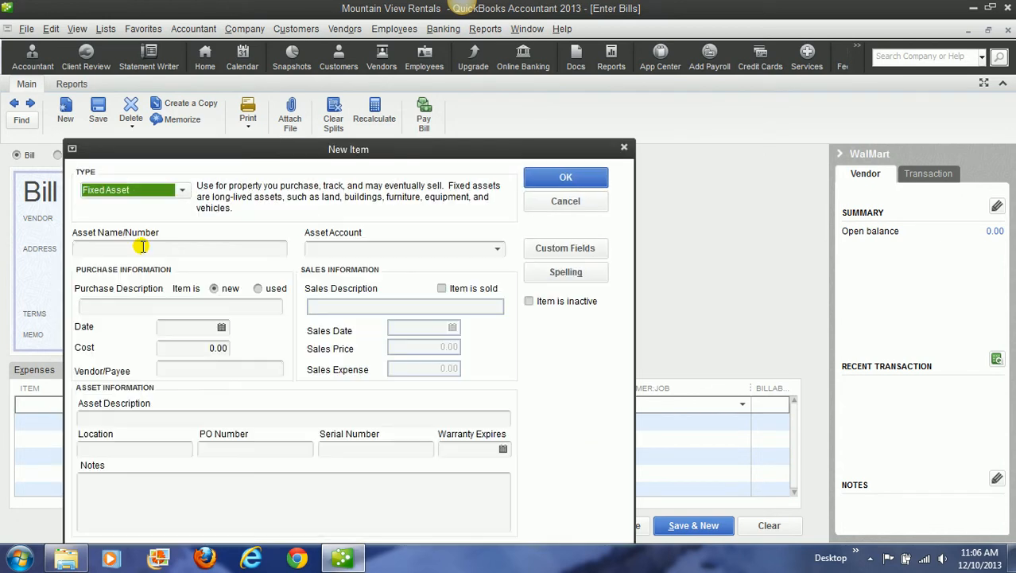
click(141, 246)
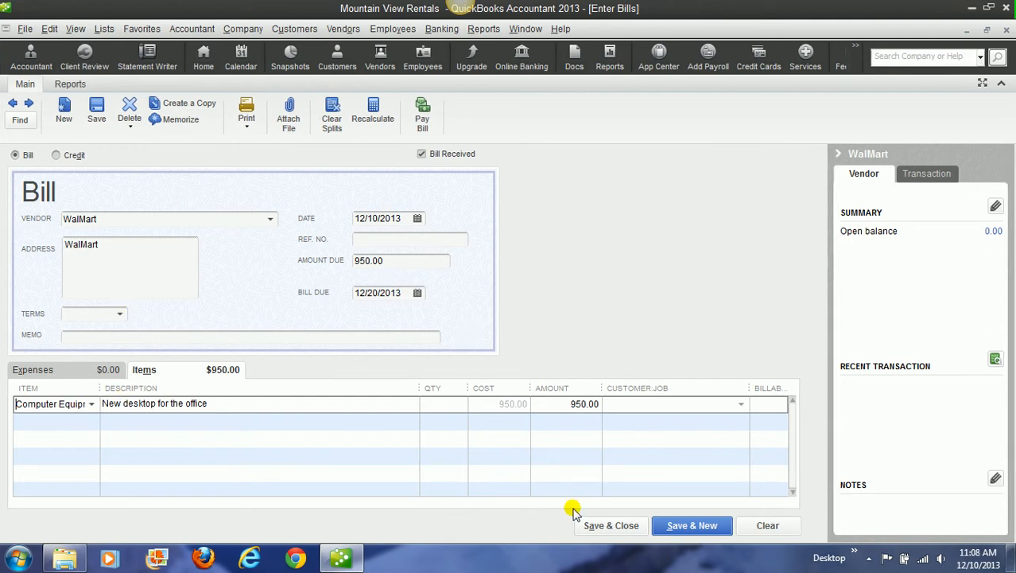
click(589, 529)
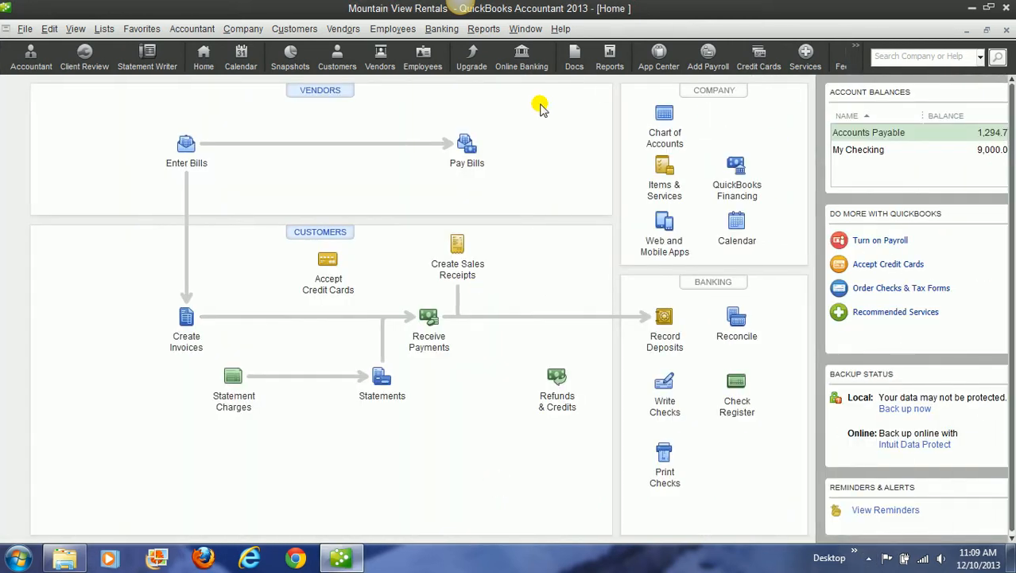
Step: Open the bill payment form and select the City Water/Sewer, AT&T and WalMart bills for payment
click(463, 151)
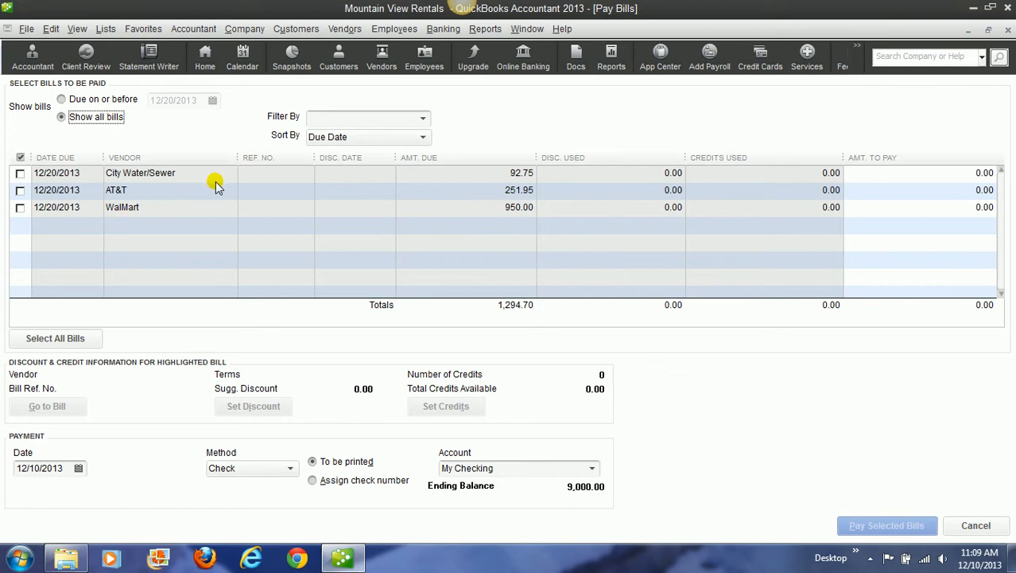
click(20, 173)
click(20, 190)
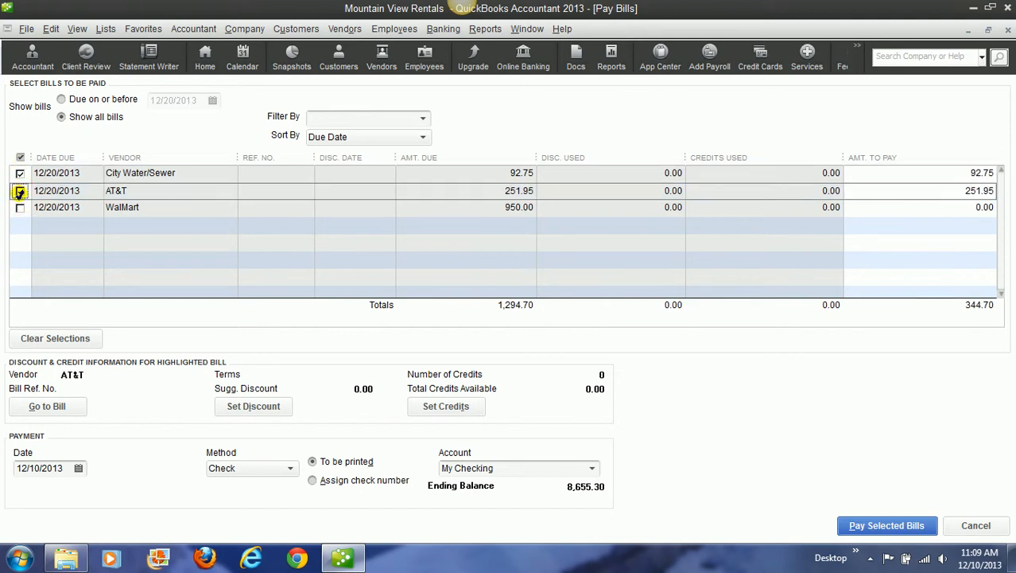
click(20, 207)
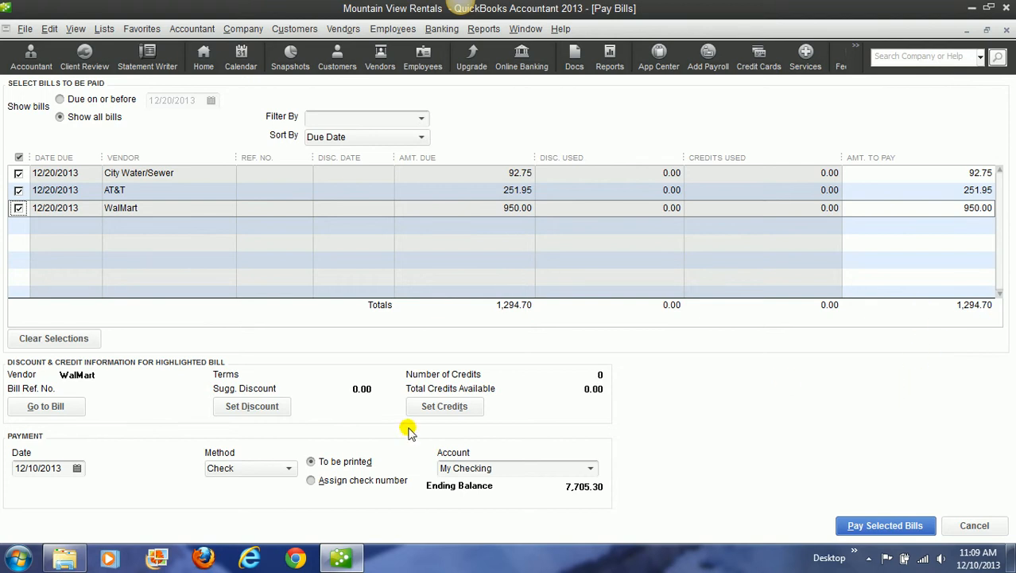
Step: Set the payment date to 12/30/2013, keep Check and My Checking as method and account, and pay the selected bills without printing checks
click(39, 467)
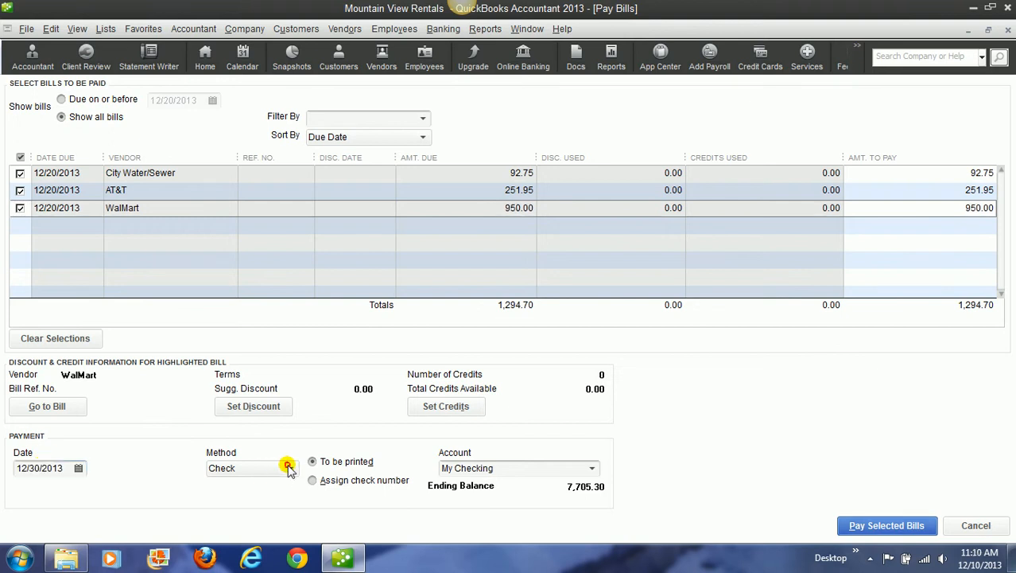
click(290, 469)
click(289, 470)
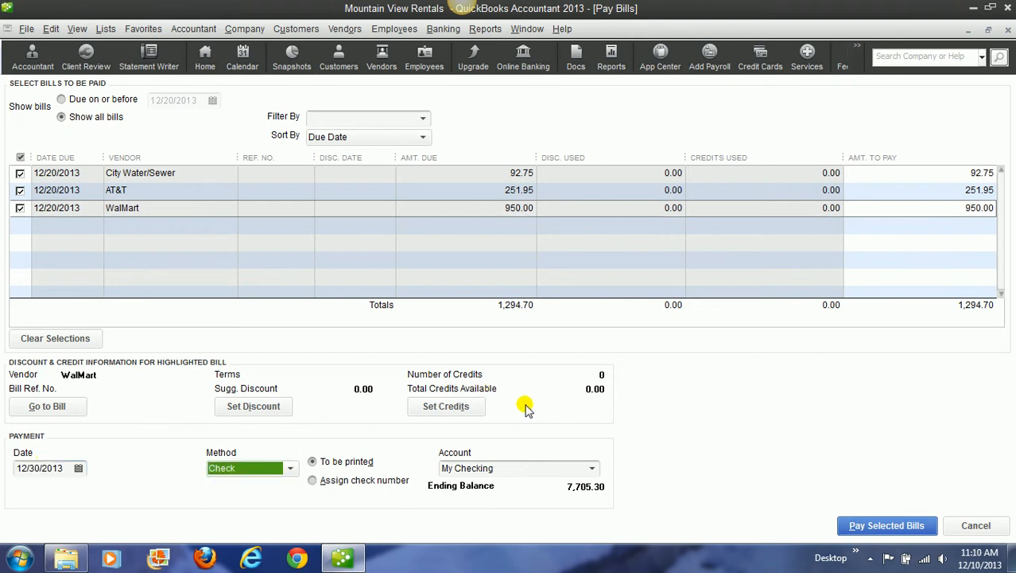
click(589, 469)
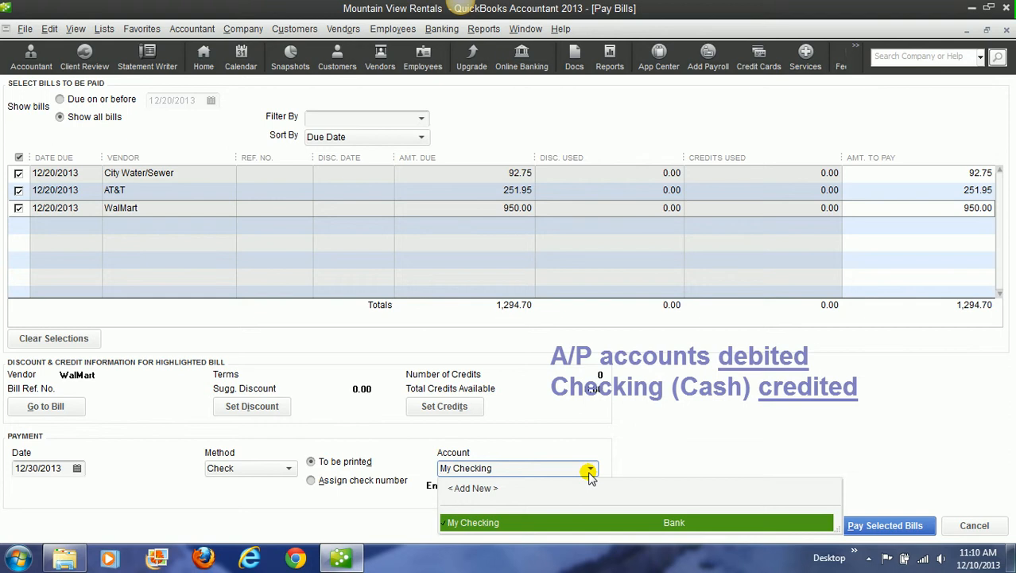
click(589, 470)
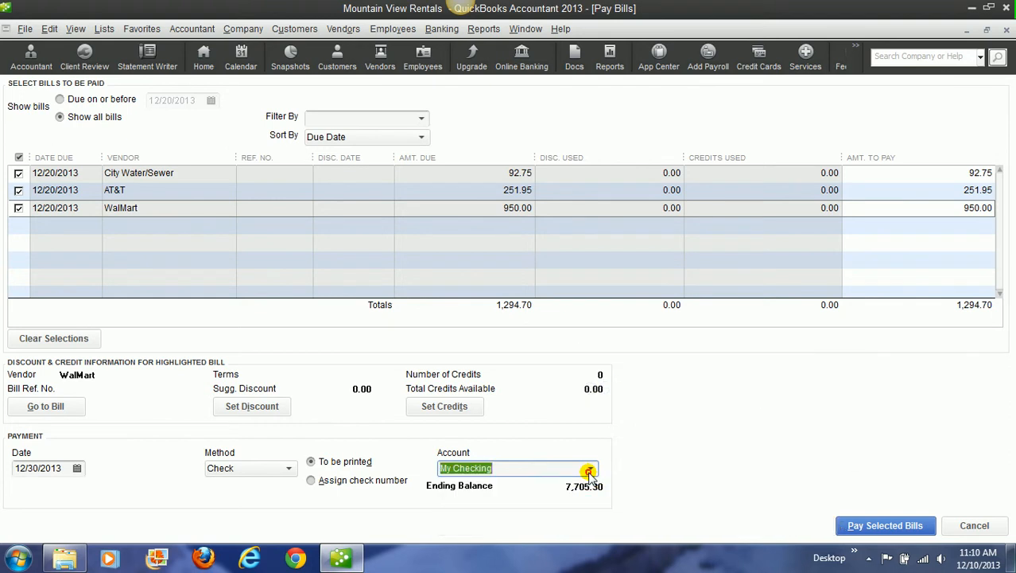
click(873, 527)
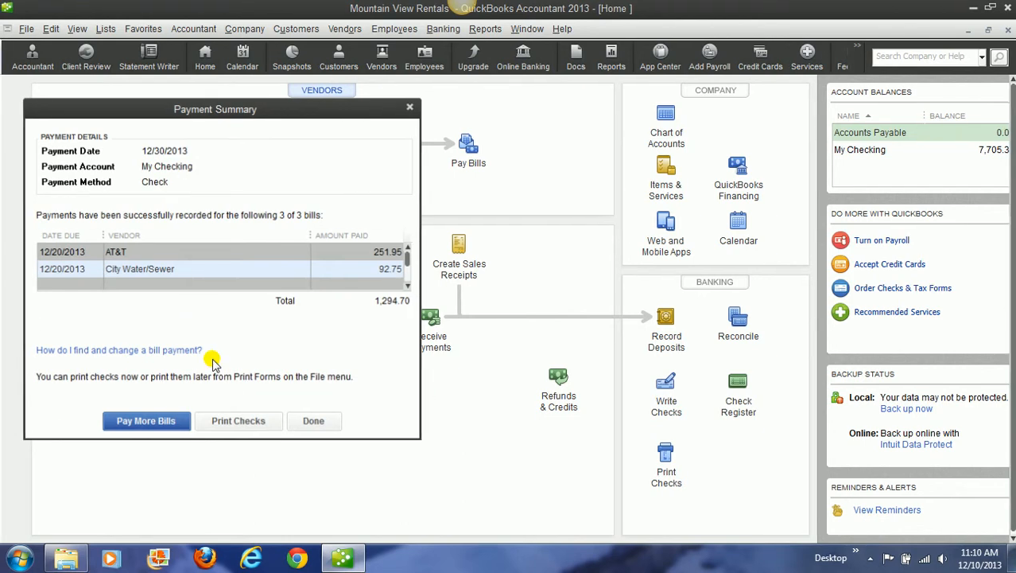
click(316, 420)
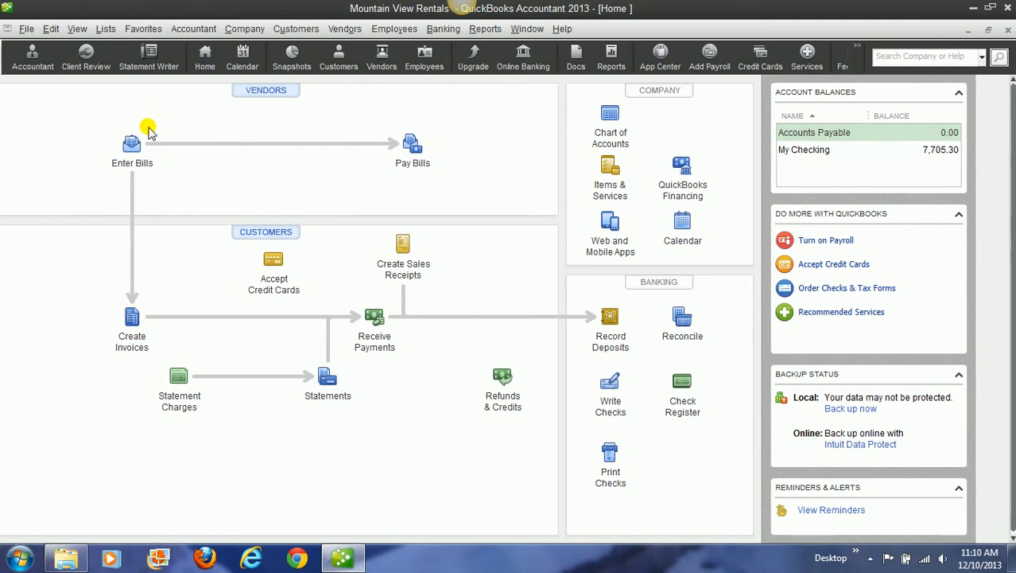
Step: Review the payment status of the recorded WalMart, AT&T and City Water/Sewer bills, and close the bill form
click(132, 148)
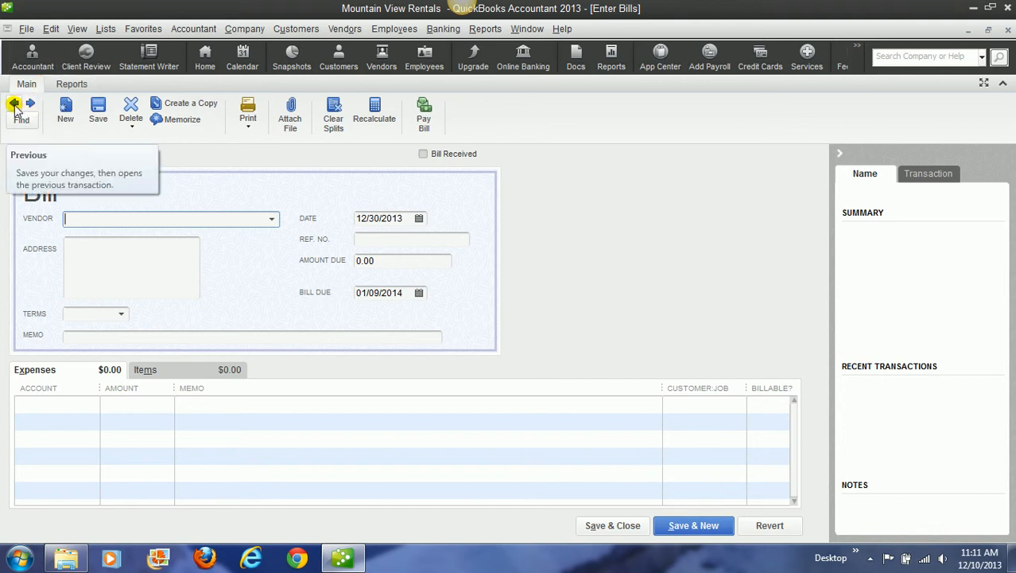
click(15, 104)
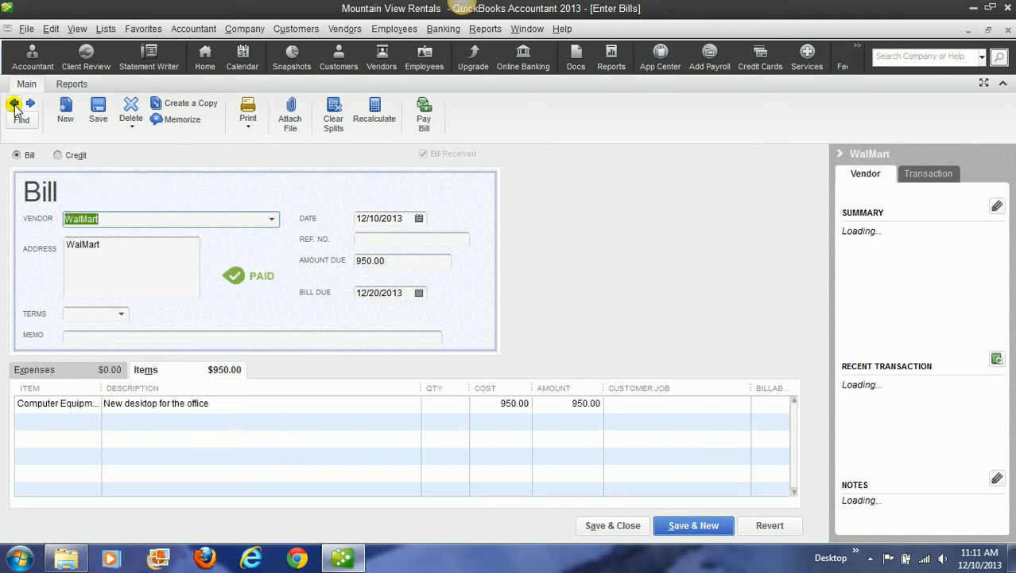
click(15, 105)
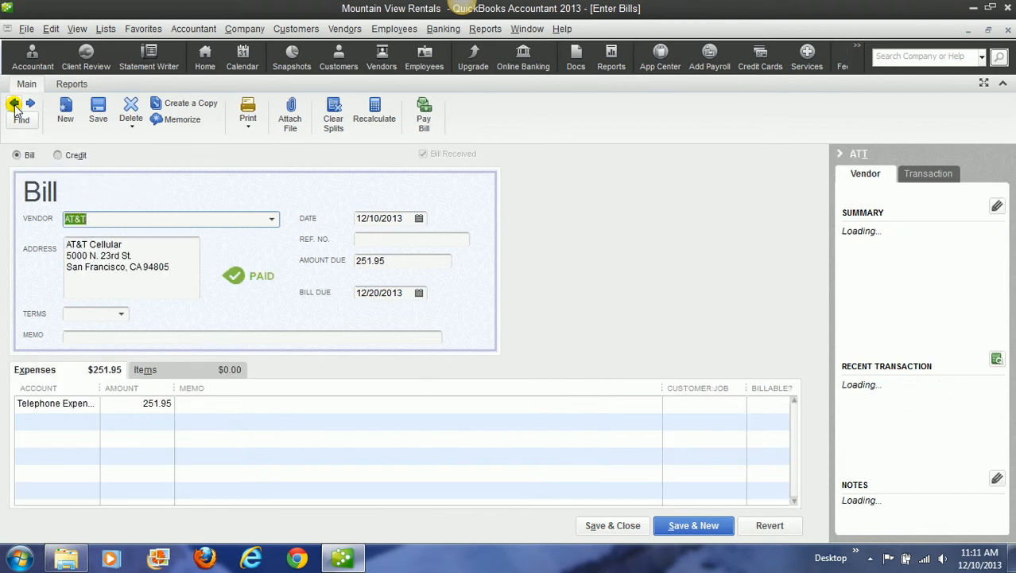
click(15, 104)
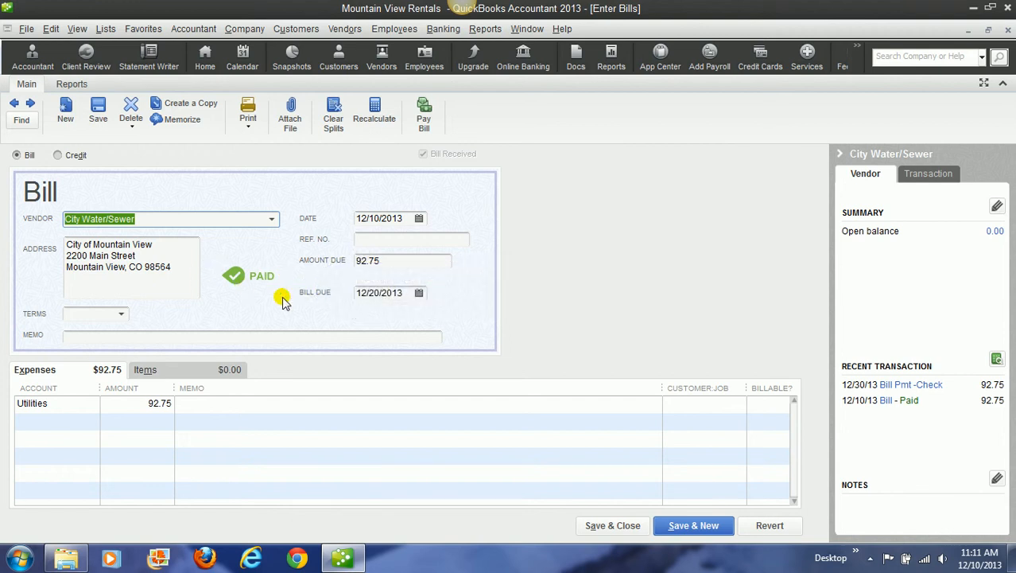
click(30, 103)
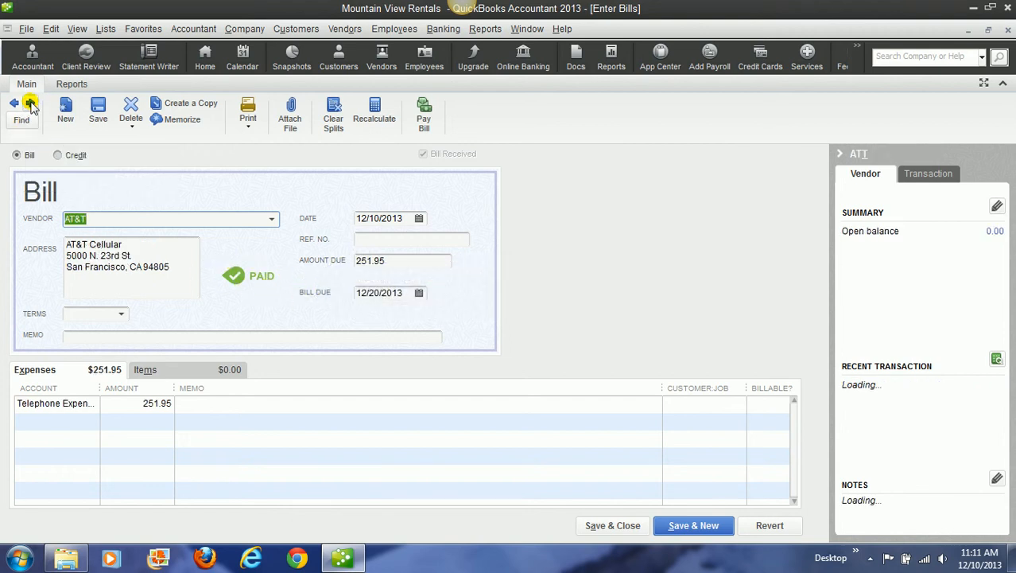
click(29, 103)
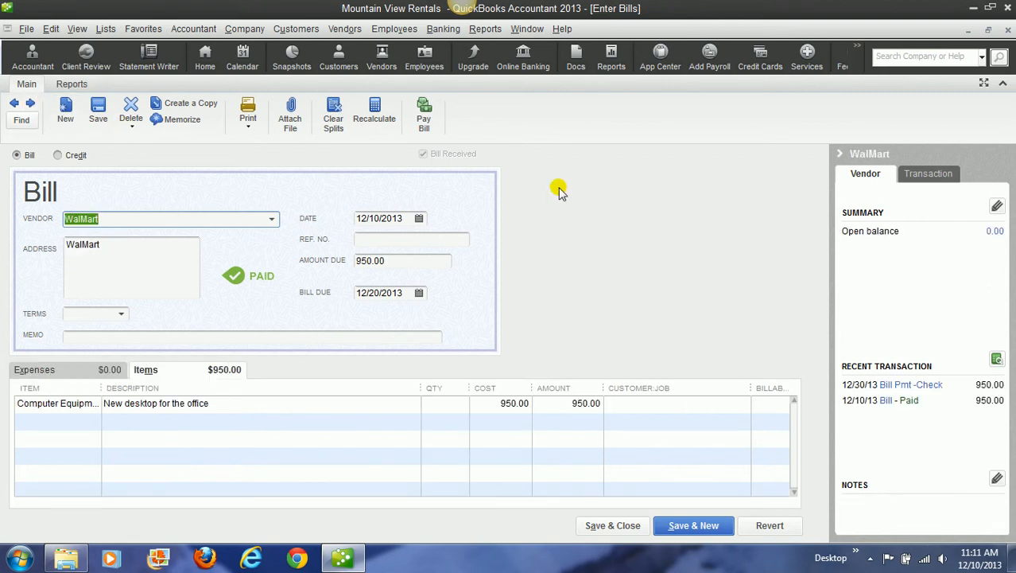
click(1007, 30)
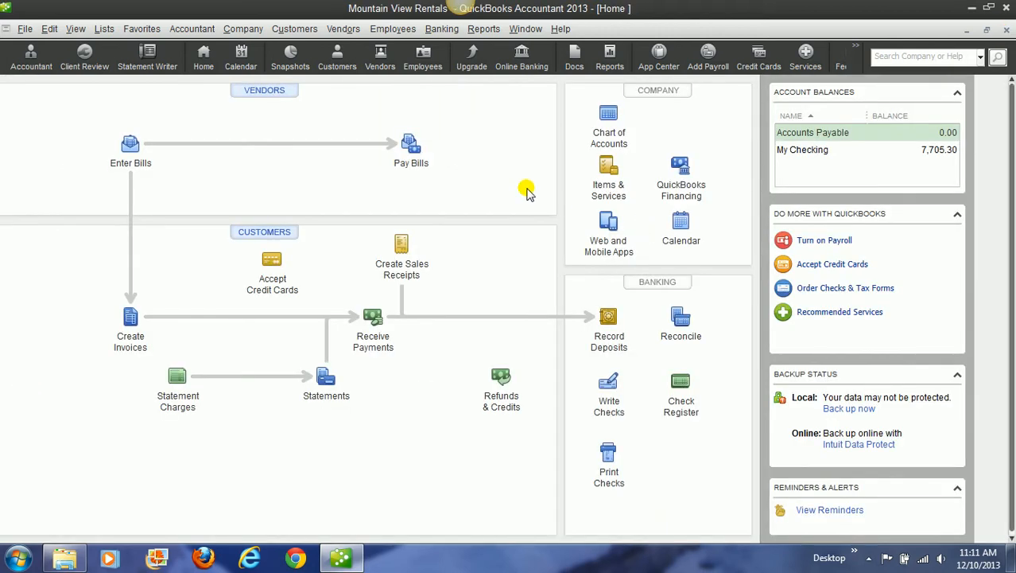
Step: Open the My Checking register from the chart of accounts and examine the opening deposit and the three bill payment entries
click(608, 135)
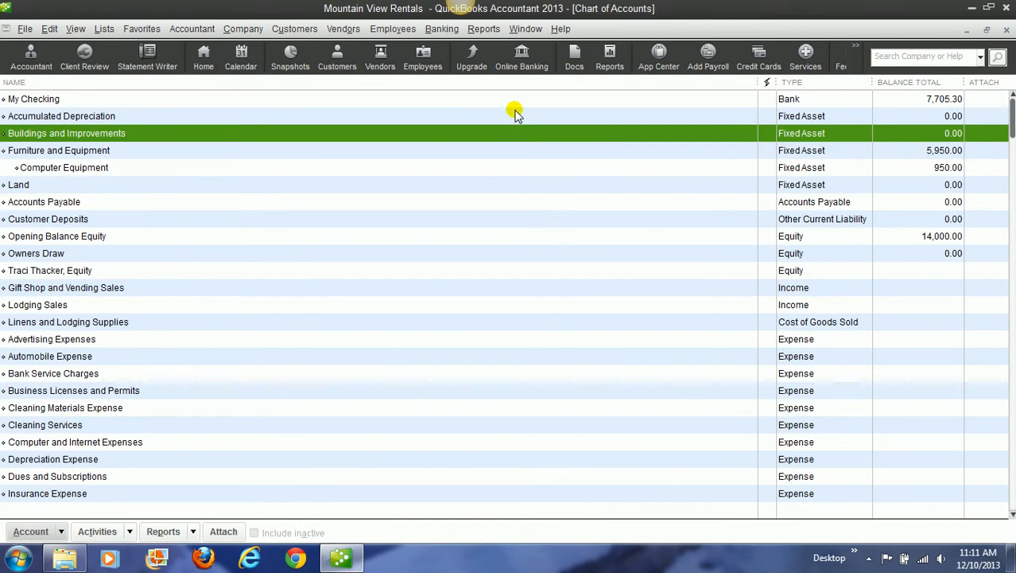
click(479, 103)
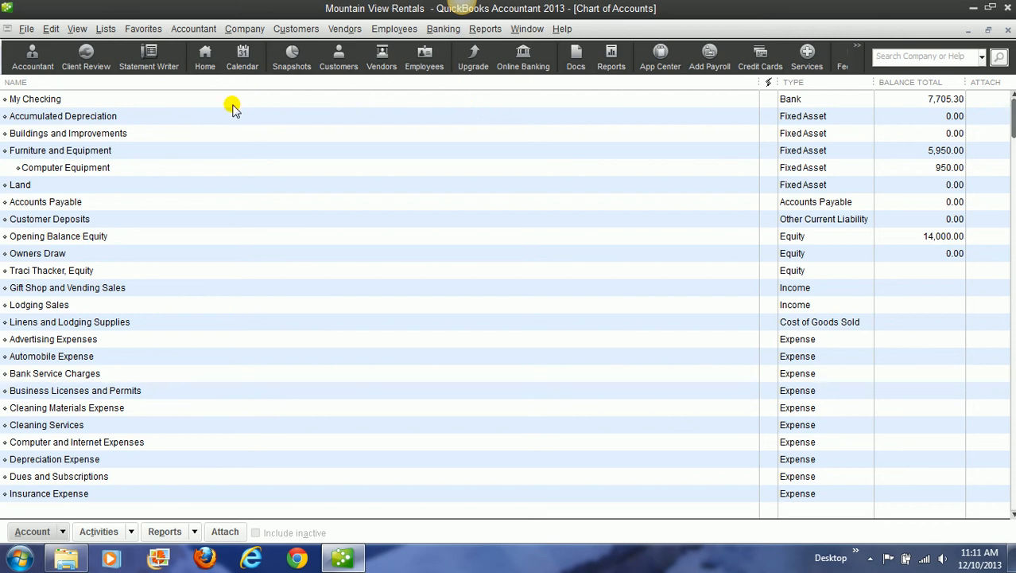
double_click(29, 102)
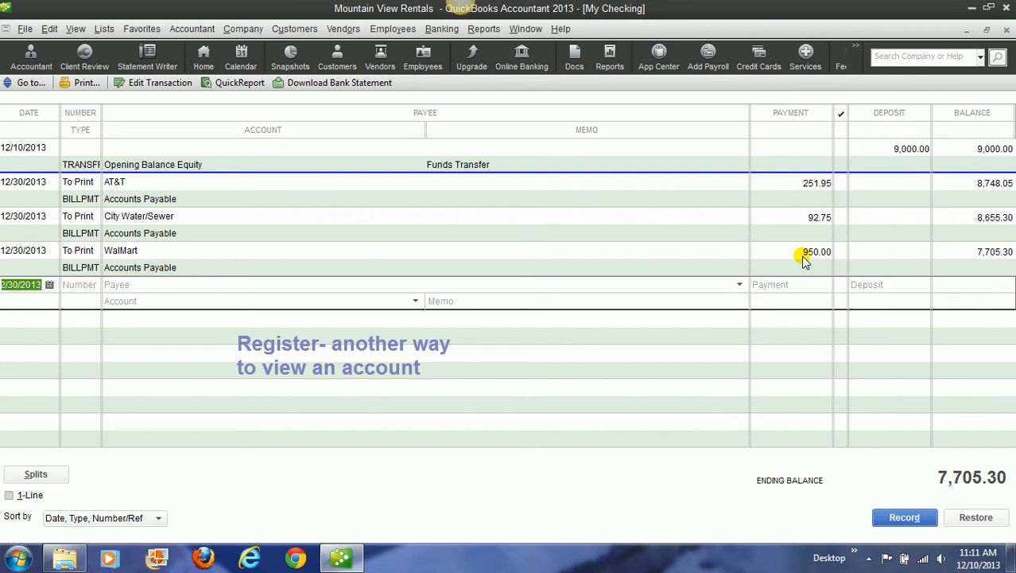
click(909, 147)
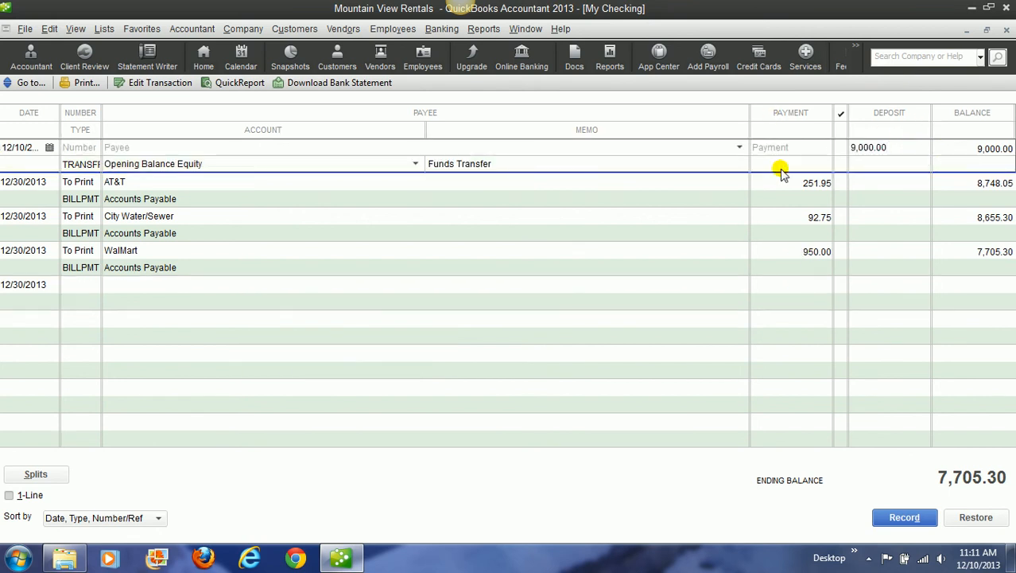
click(782, 194)
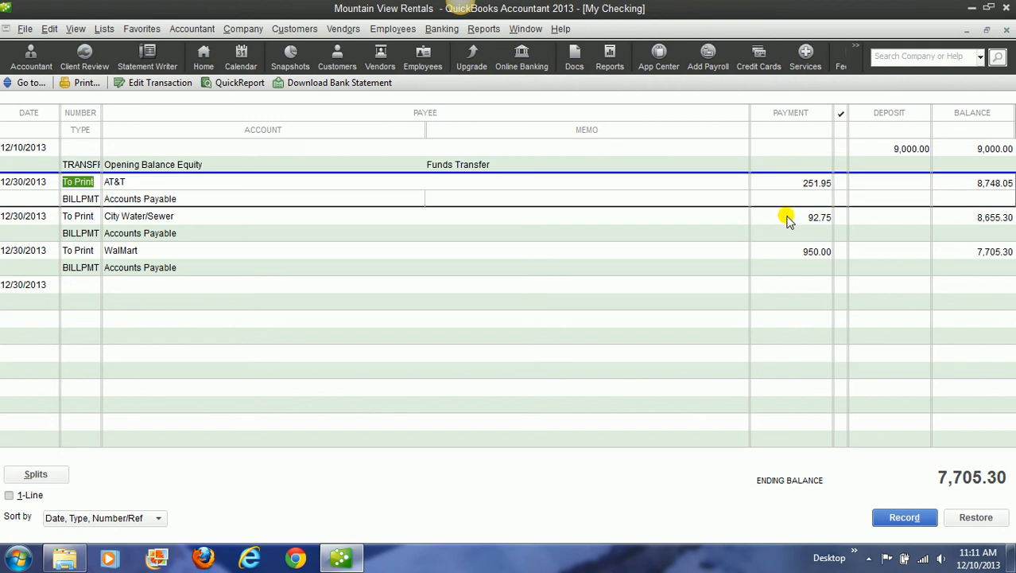
click(785, 216)
click(787, 251)
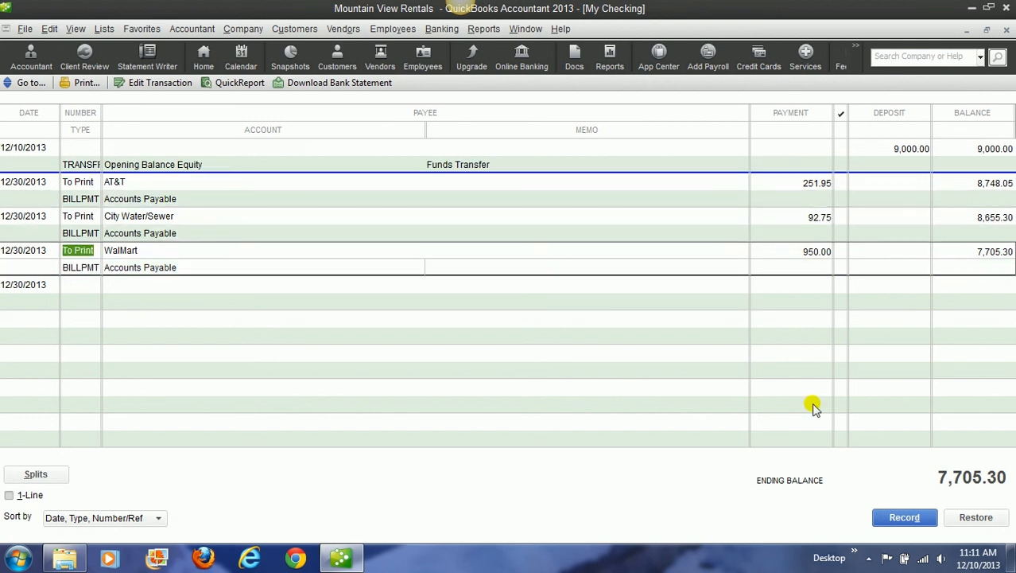